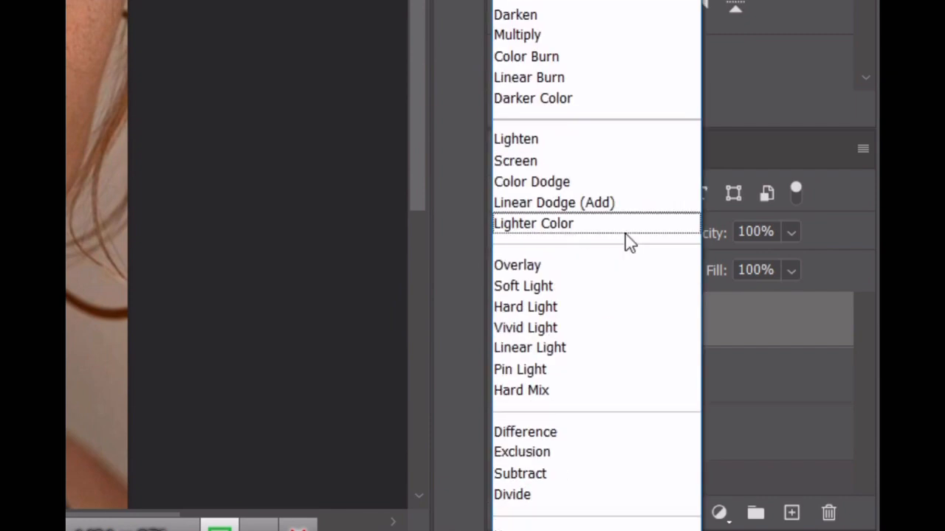
# Step: Set the blend mode of Layer 0 copy 2 to Vivid Light and invert the layer's colors
pyautogui.click(559, 327)
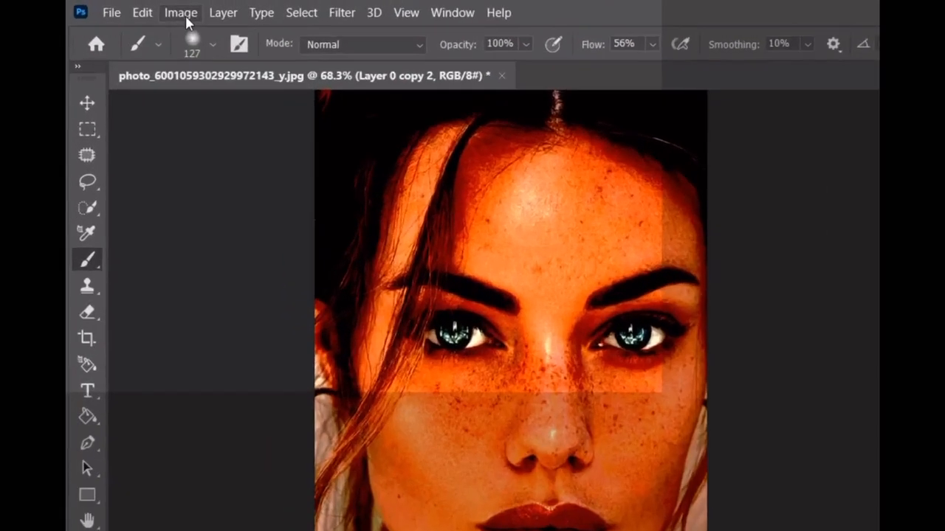
pyautogui.click(145, 9)
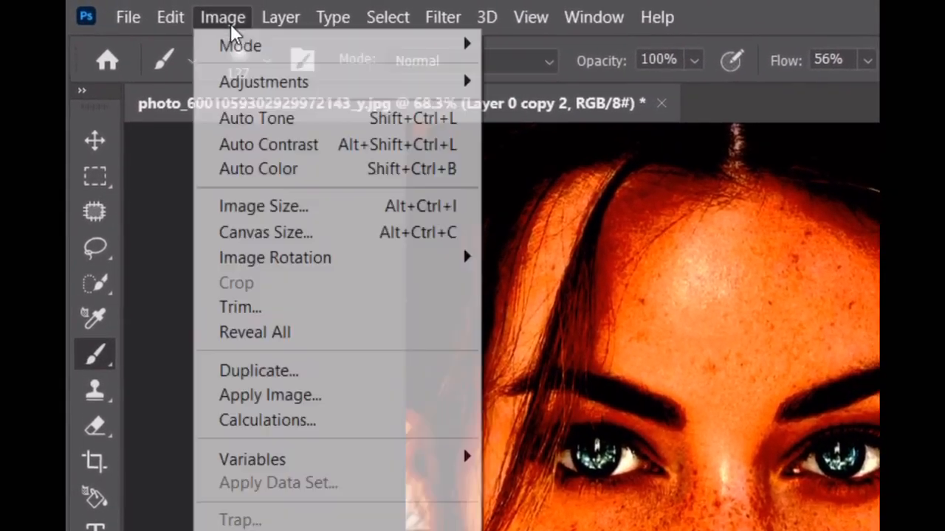
pyautogui.moveTo(298, 83)
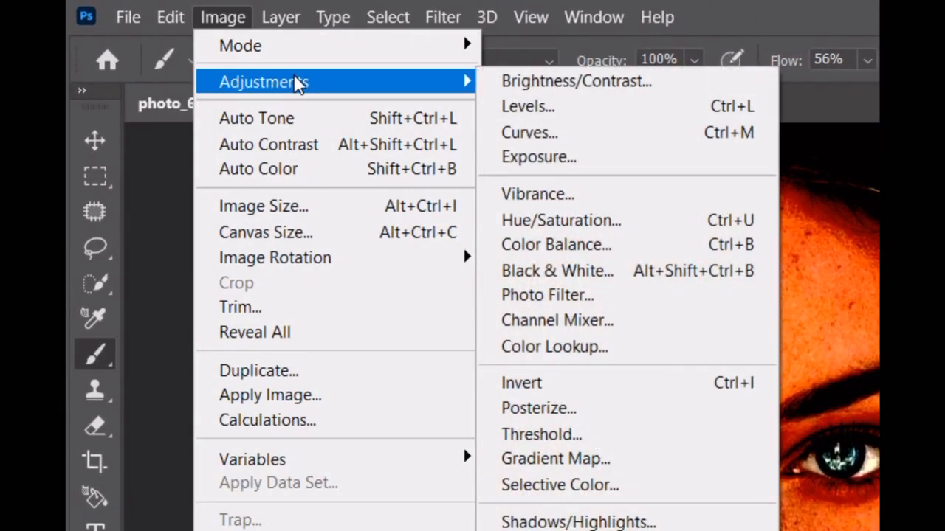
pyautogui.click(620, 385)
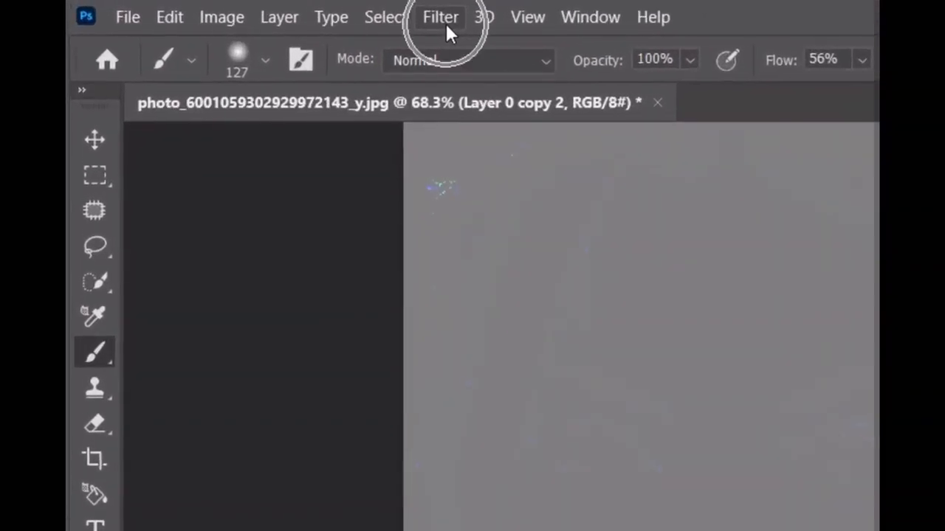
# Step: Apply a High Pass filter with a radius of 9.4 pixels to Layer 0 copy 2
pyautogui.click(253, 8)
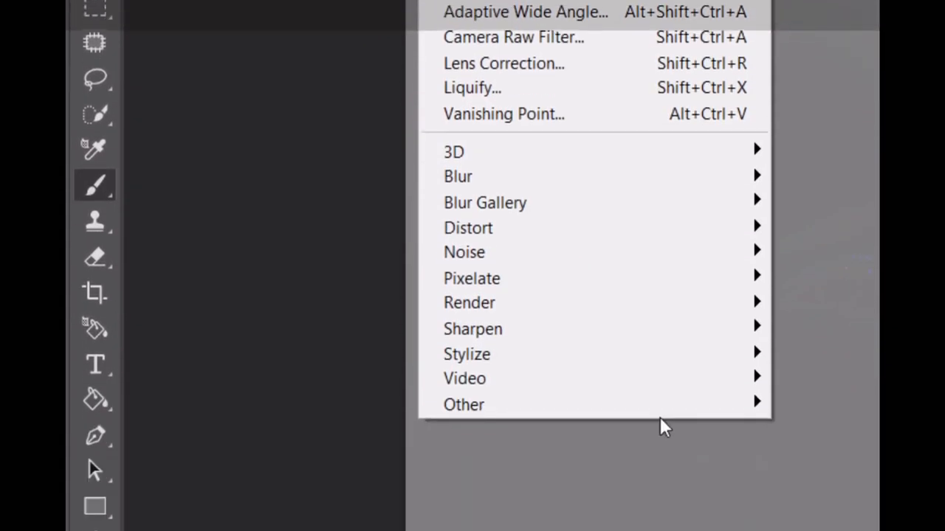
pyautogui.moveTo(651, 374)
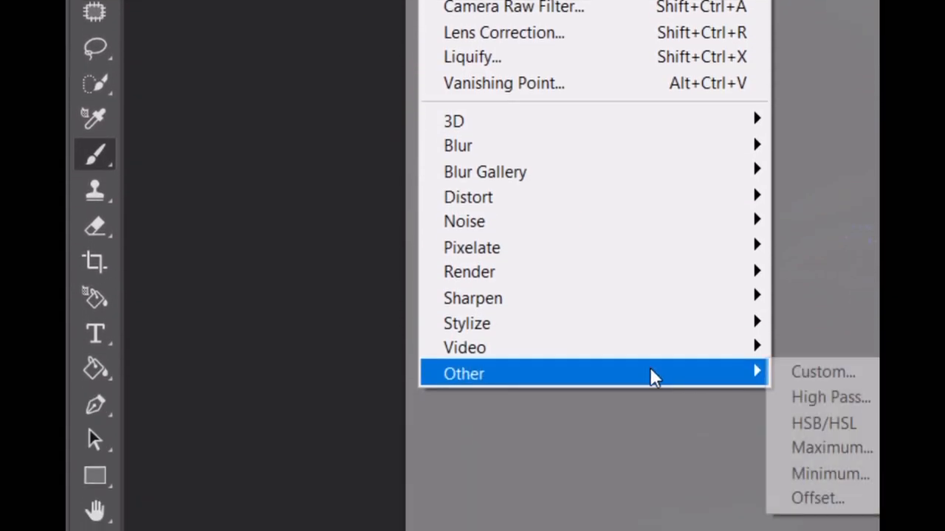
pyautogui.click(830, 391)
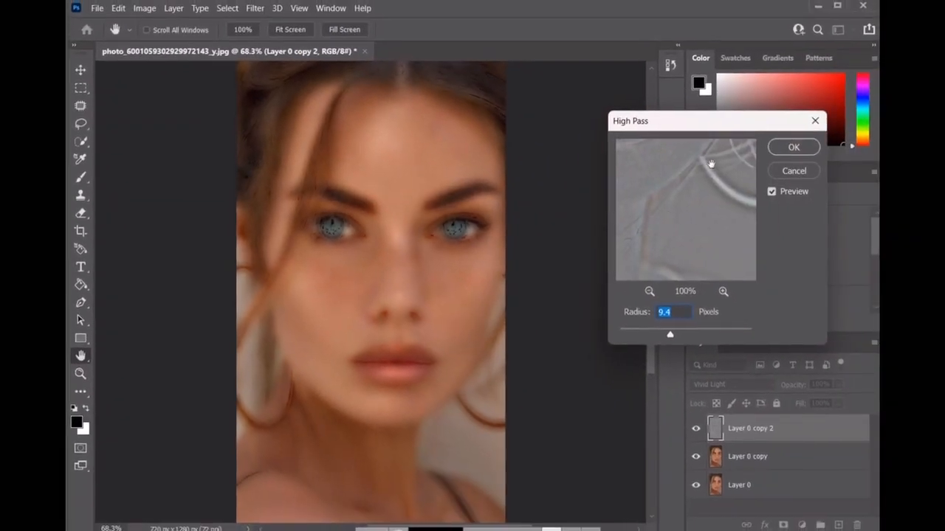
pyautogui.moveTo(701, 127); pyautogui.dragTo(583, 168)
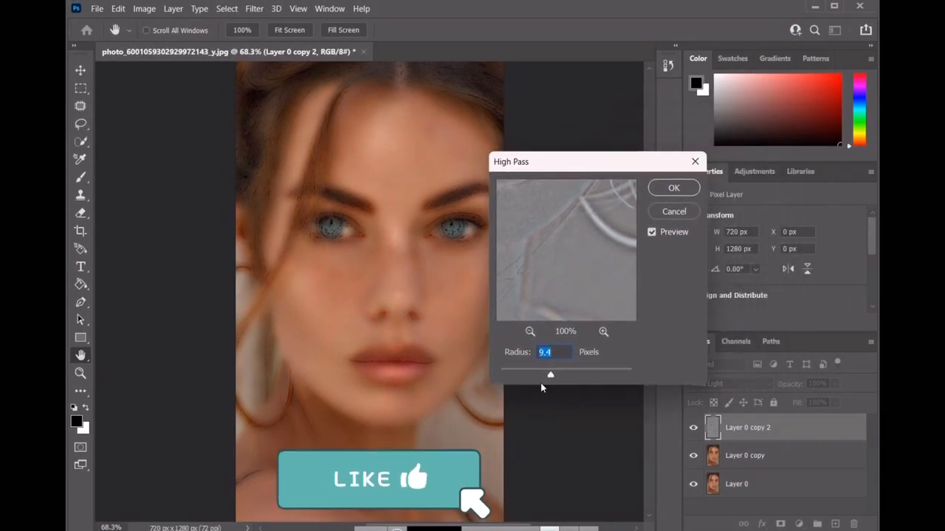
pyautogui.moveTo(550, 377); pyautogui.dragTo(524, 373)
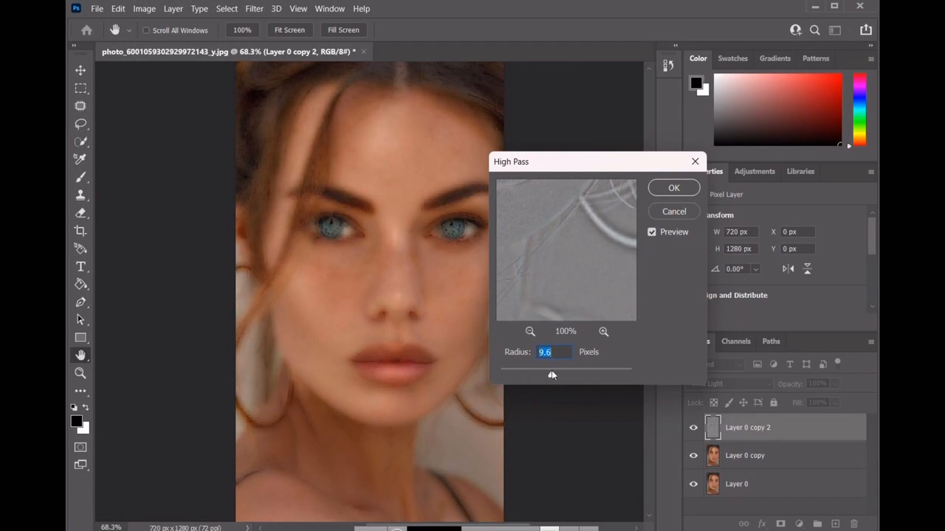
pyautogui.moveTo(552, 375); pyautogui.dragTo(550, 376)
pyautogui.moveTo(579, 159); pyautogui.dragTo(606, 157)
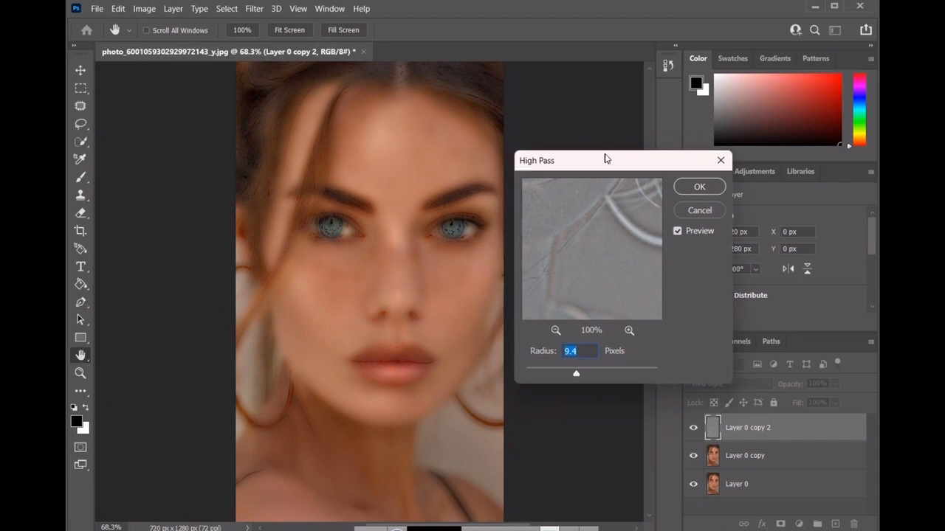
pyautogui.click(699, 187)
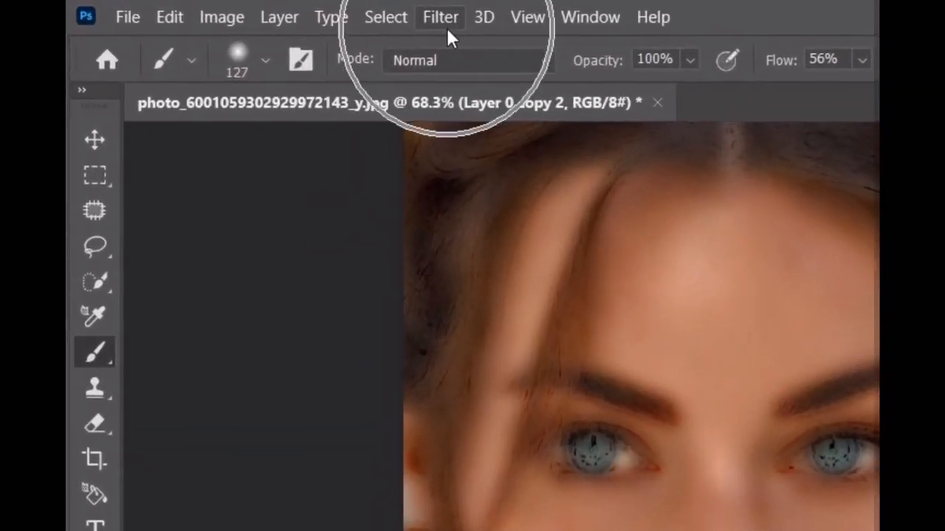
# Step: Apply a Gaussian Blur with a radius of about 7 pixels to Layer 0 copy 2
pyautogui.click(446, 30)
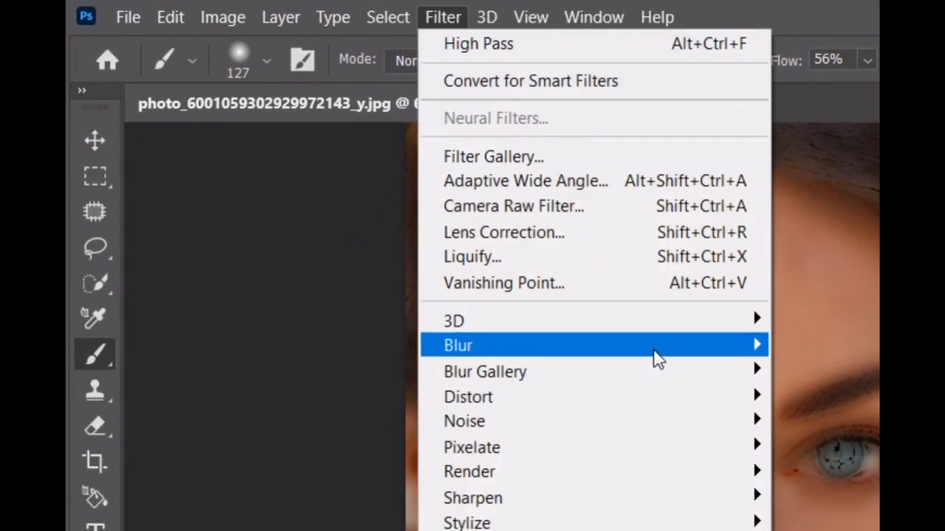
pyautogui.moveTo(655, 358)
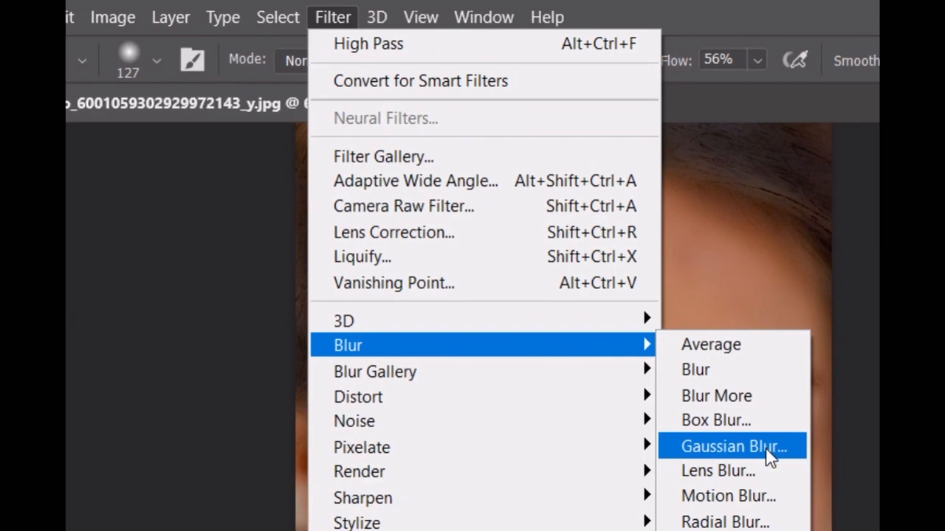
pyautogui.click(766, 452)
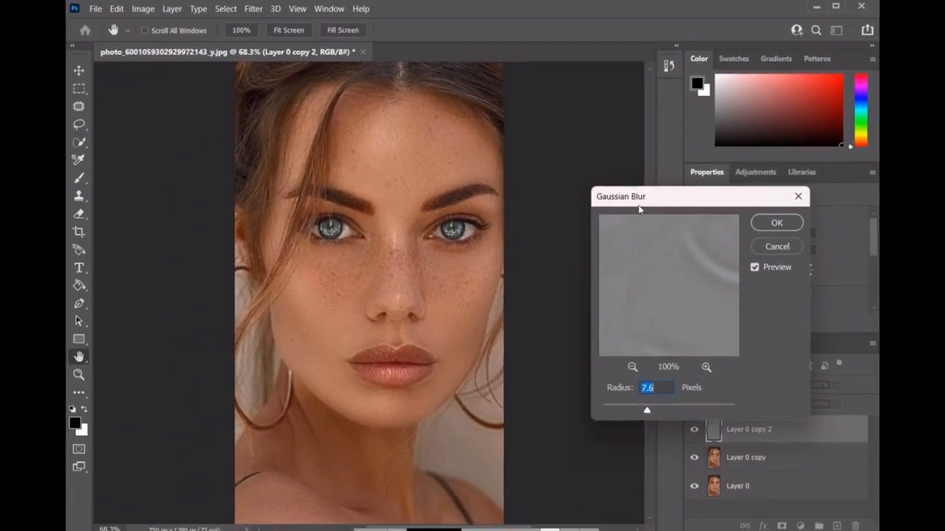
pyautogui.moveTo(762, 397); pyautogui.dragTo(698, 374)
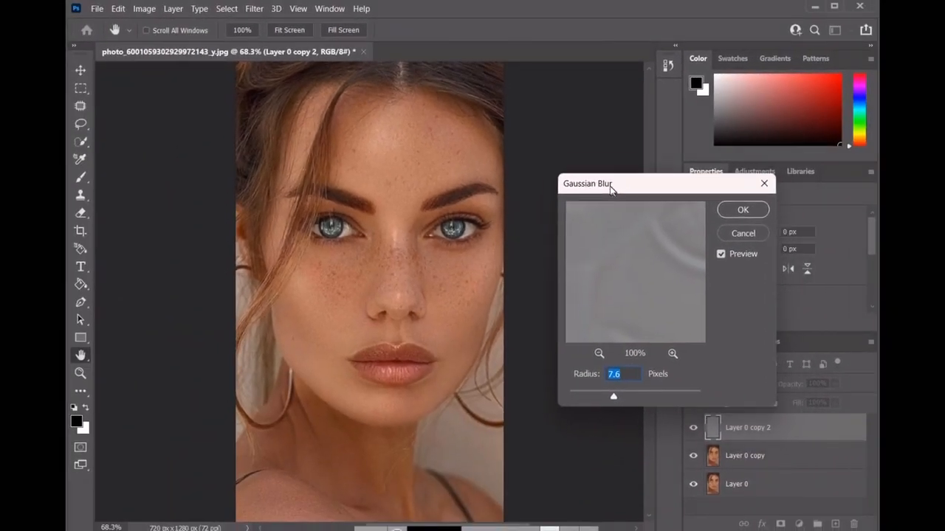
pyautogui.moveTo(610, 190); pyautogui.dragTo(599, 180)
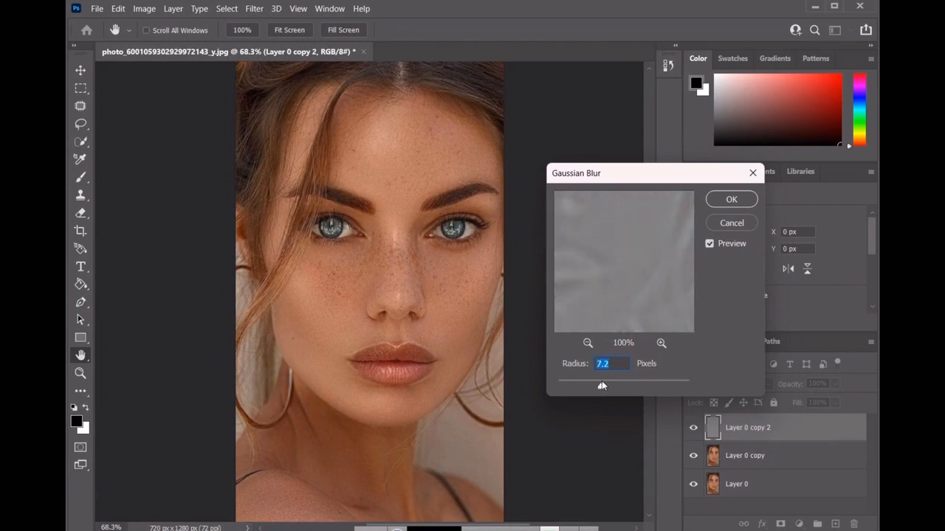
pyautogui.moveTo(600, 382); pyautogui.dragTo(602, 383)
pyautogui.write('7.')
pyautogui.click(722, 200)
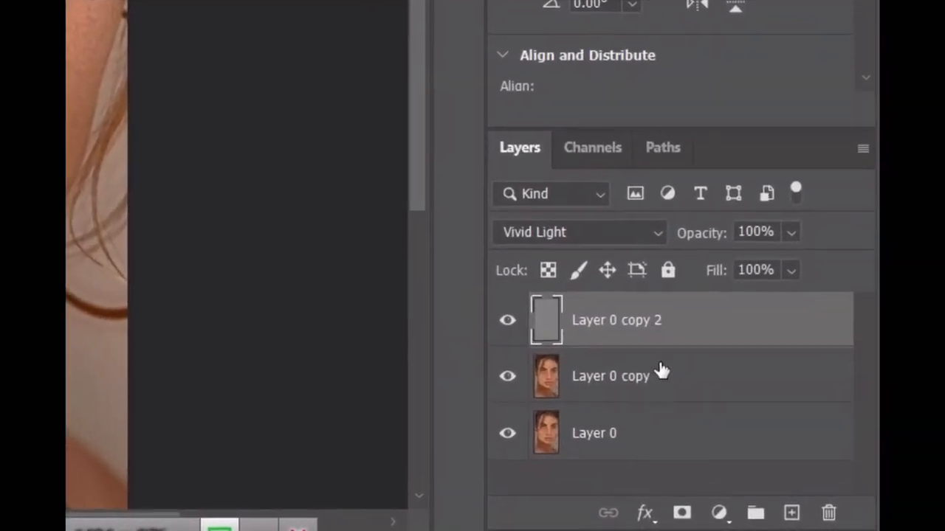
# Step: Merge Layer 0 copy 2 with Layer 0 copy, keeping the original Layer 0 separate
pyautogui.click(758, 446)
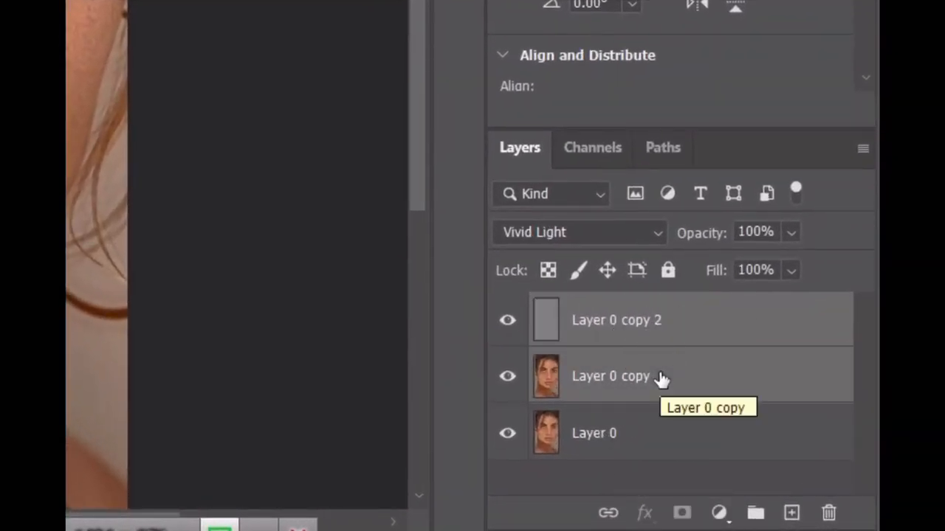
pyautogui.rightClick(651, 364)
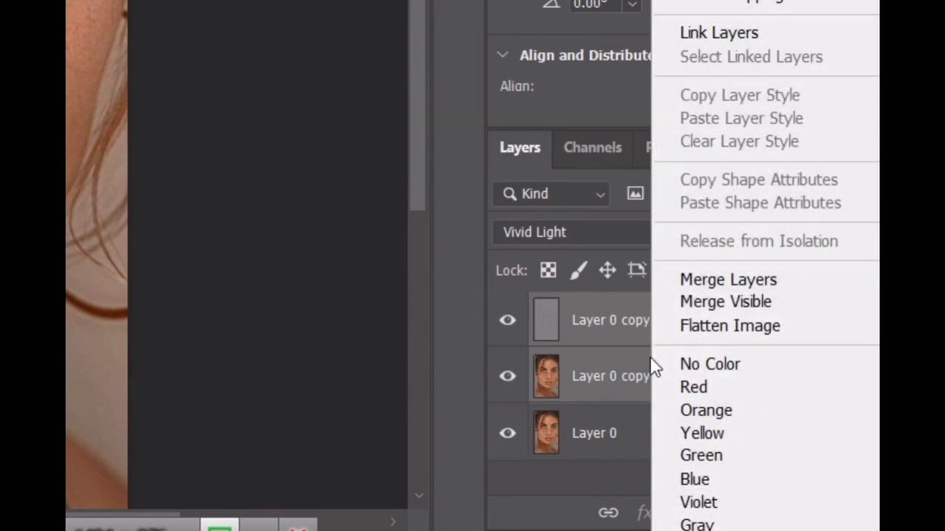
pyautogui.click(730, 279)
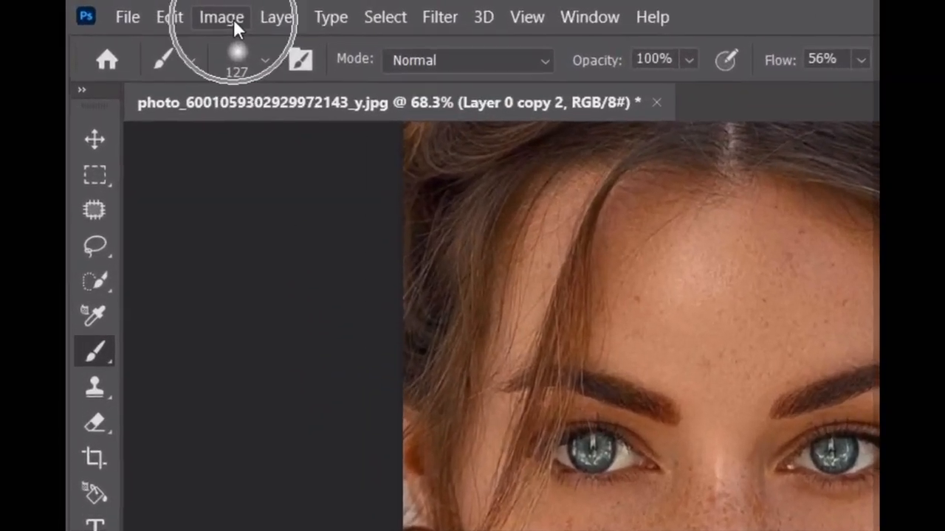
# Step: Desaturate the merged layer with a Hue/Saturation adjustment, setting the saturation to -100
pyautogui.click(151, 9)
pyautogui.moveTo(330, 88)
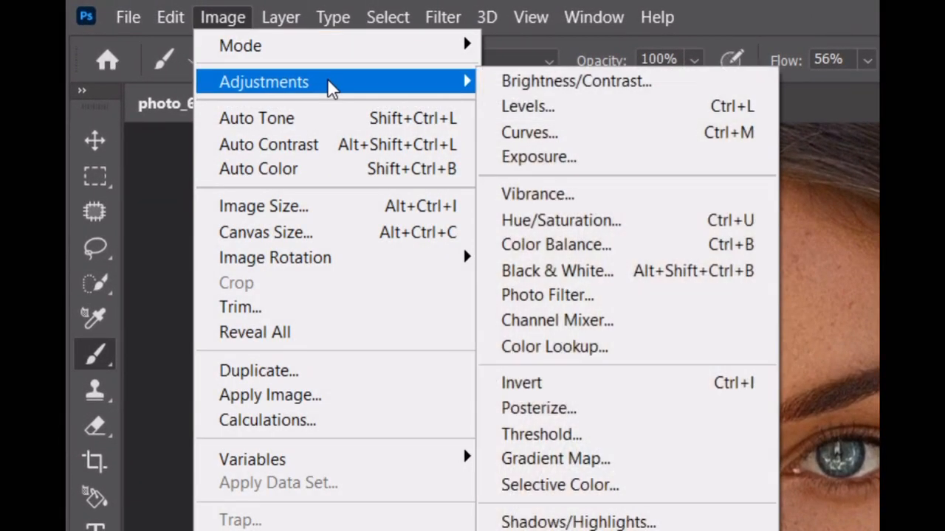
pyautogui.click(618, 223)
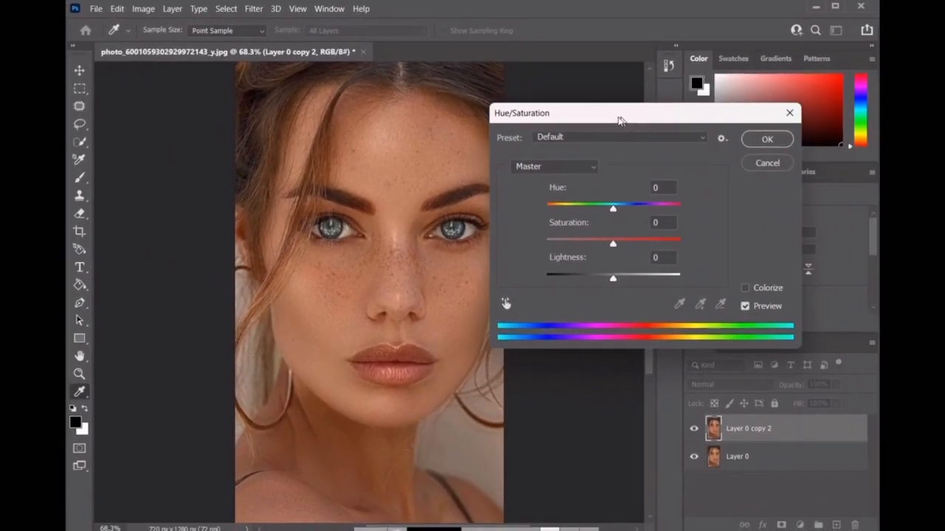
pyautogui.moveTo(620, 121); pyautogui.dragTo(595, 118)
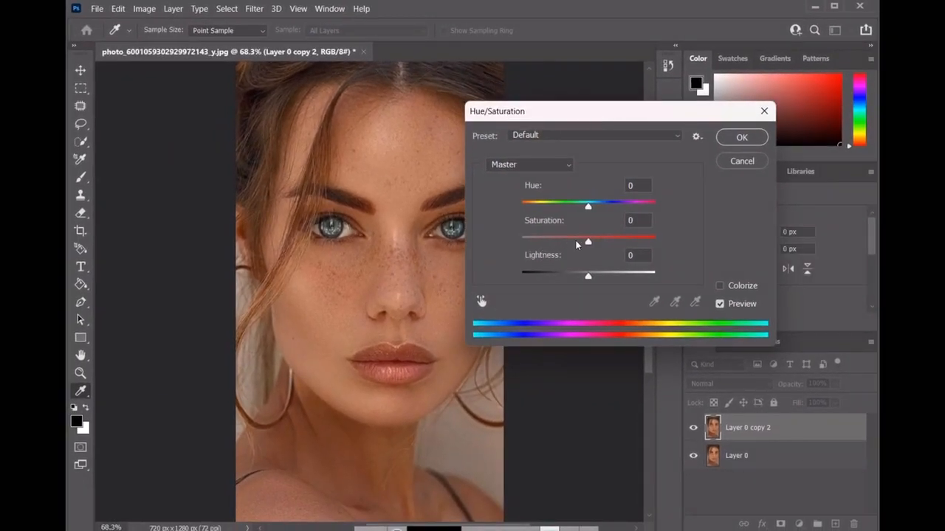
pyautogui.moveTo(588, 242); pyautogui.dragTo(514, 243)
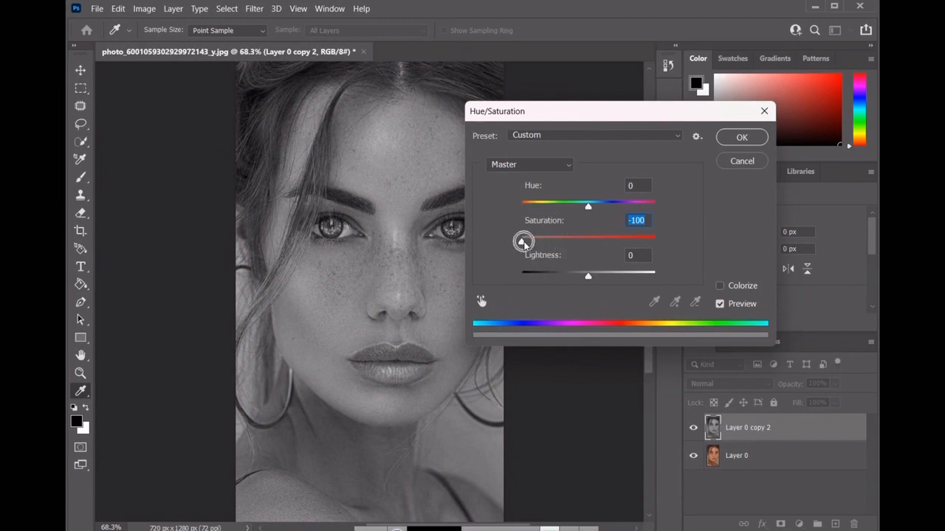
pyautogui.click(740, 137)
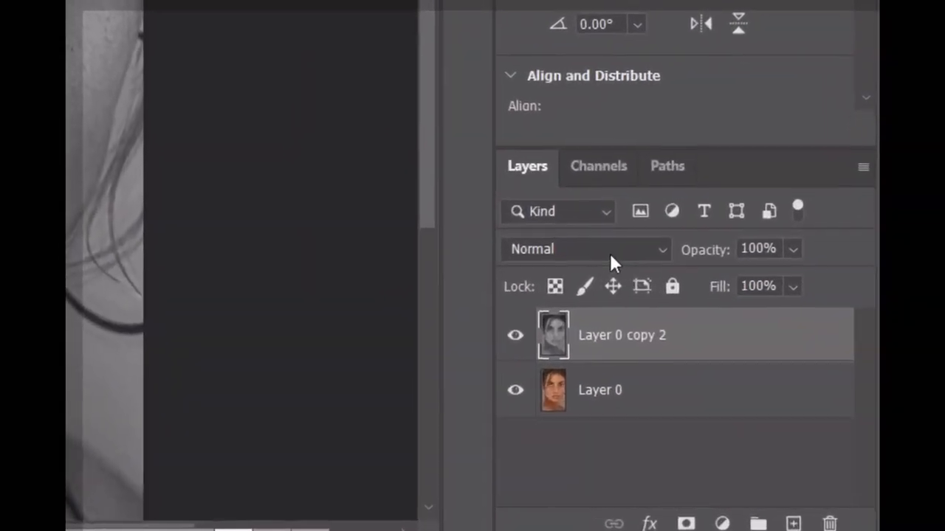
# Step: Set the blend mode of the desaturated layer to Overlay and invert its tones
pyautogui.click(743, 388)
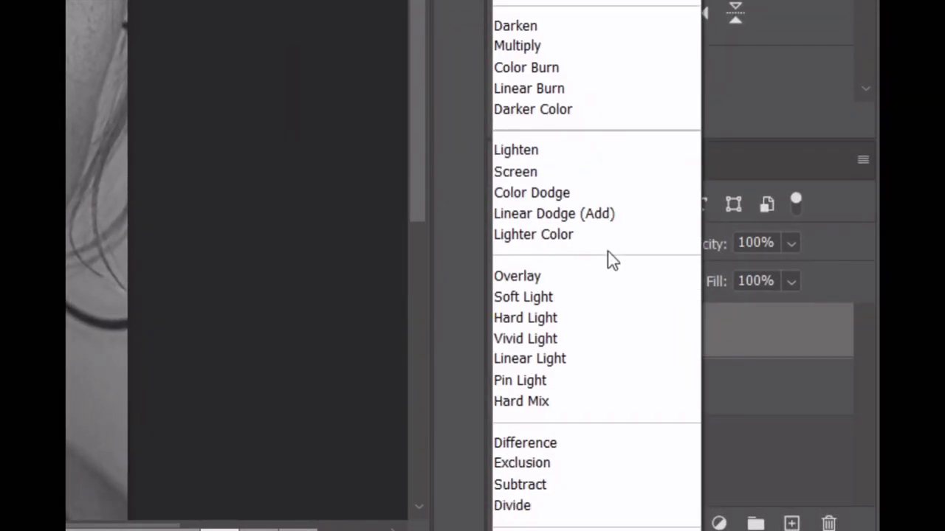
pyautogui.click(572, 278)
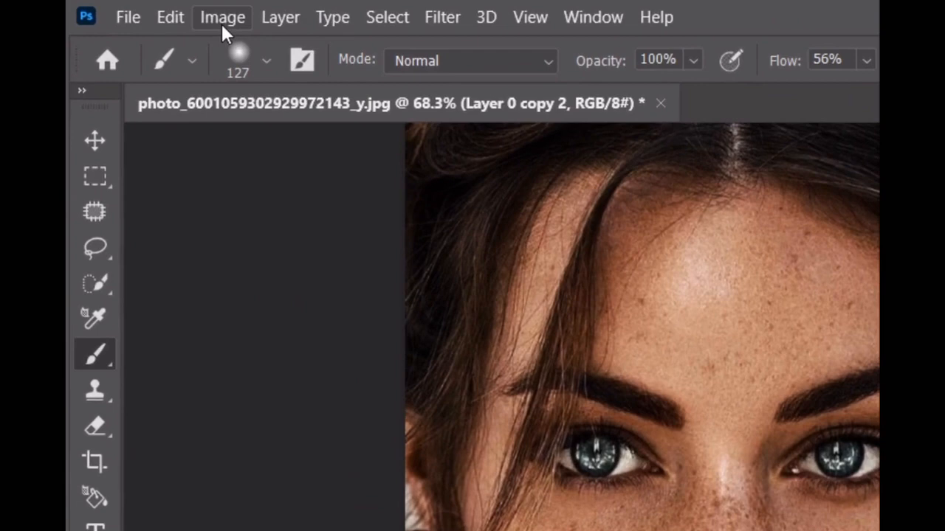
pyautogui.click(143, 9)
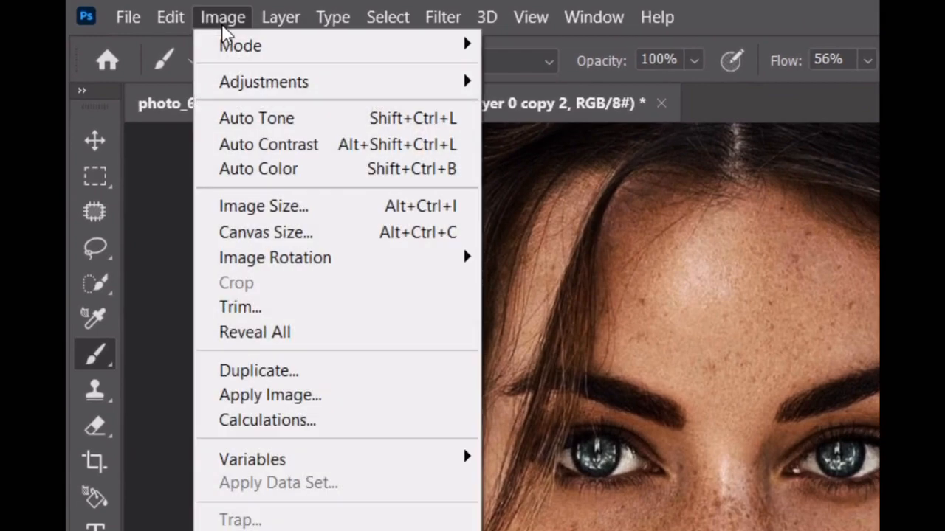
pyautogui.moveTo(335, 83)
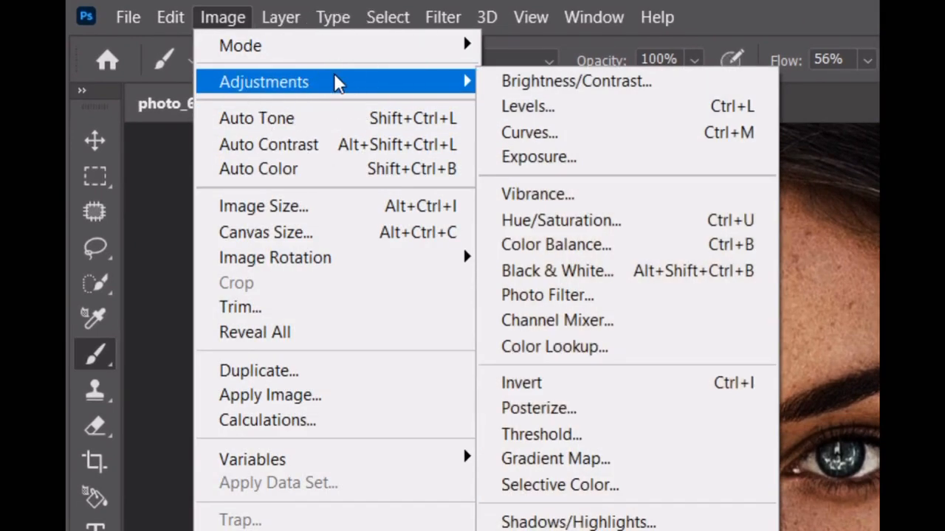
pyautogui.click(615, 385)
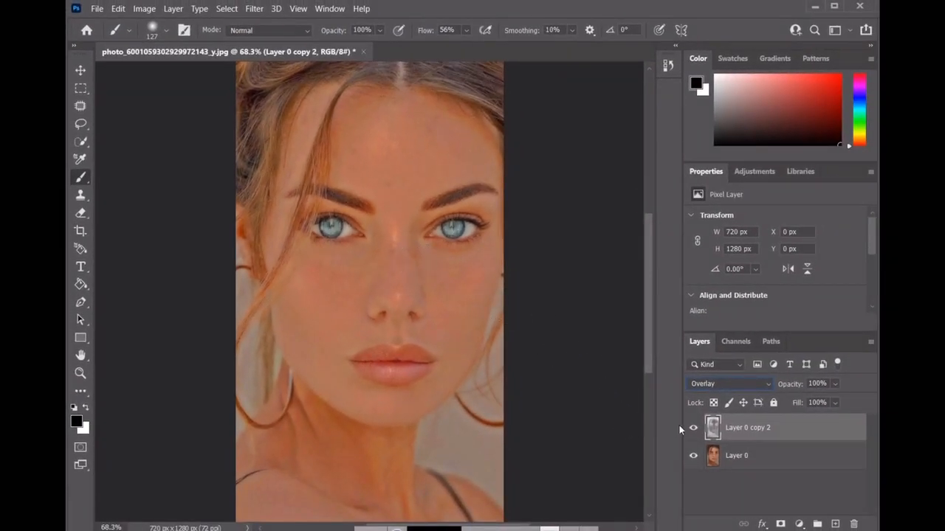
pyautogui.press('ctrl')
pyautogui.click(781, 524)
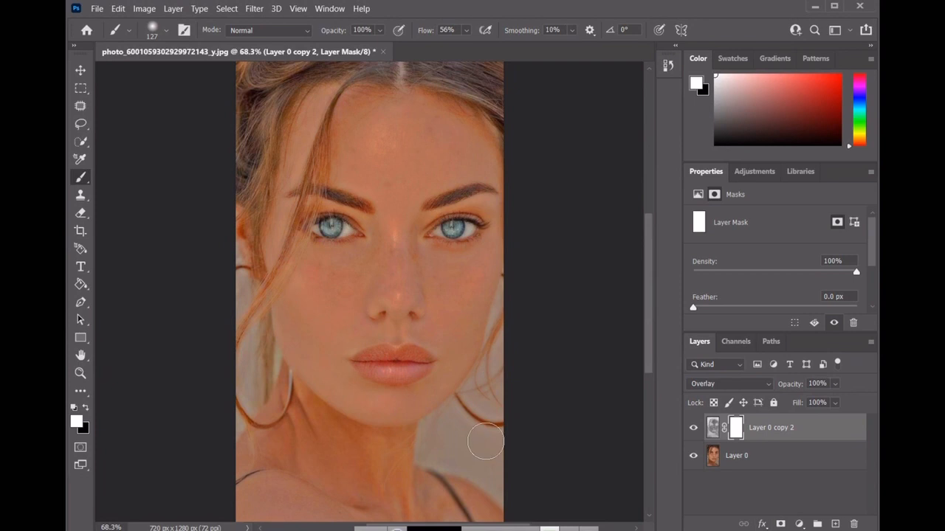
pyautogui.hotkey('ctrl', 'z')
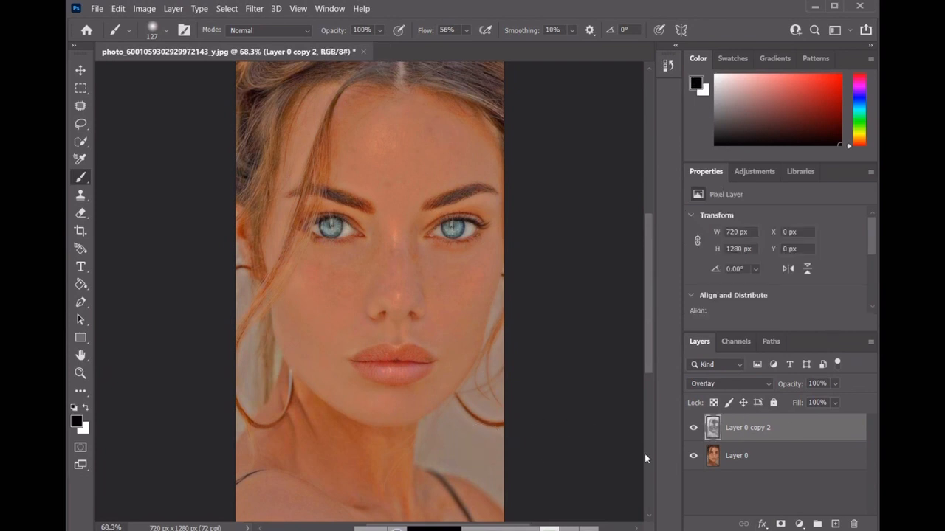
# Step: Add a black layer mask to Layer 0 copy 2 and paint white over the freckled cheeks, nose and forehead to smooth the skin
pyautogui.keyDown('alt'); pyautogui.click(781, 525); pyautogui.keyUp('alt')
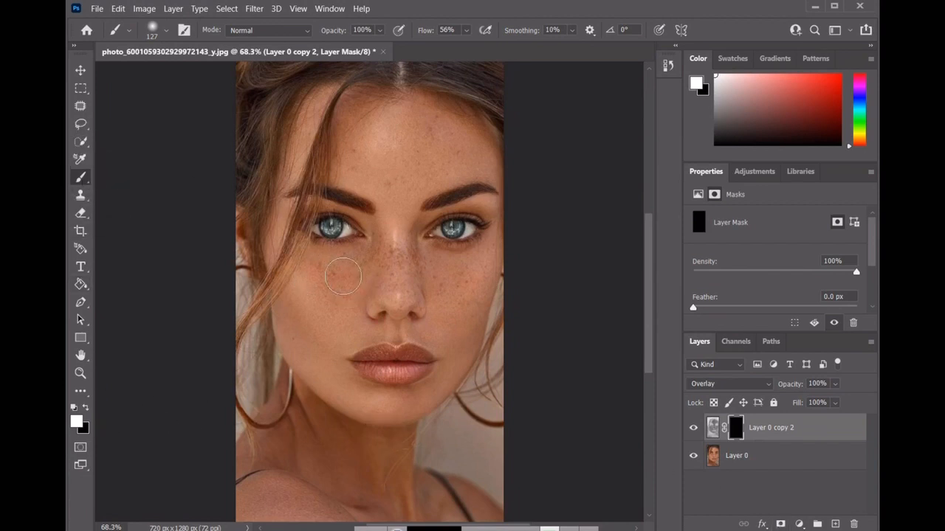
pyautogui.moveTo(342, 276)
pyautogui.mouseDown()
pyautogui.moveTo(339, 288)
pyautogui.moveTo(381, 244)
pyautogui.moveTo(396, 256)
pyautogui.moveTo(332, 319)
pyautogui.moveTo(459, 296)
pyautogui.moveTo(444, 281)
pyautogui.moveTo(462, 277)
pyautogui.moveTo(462, 309)
pyautogui.moveTo(478, 280)
pyautogui.moveTo(472, 322)
pyautogui.moveTo(410, 252)
pyautogui.moveTo(411, 261)
pyautogui.moveTo(399, 250)
pyautogui.moveTo(391, 258)
pyautogui.moveTo(395, 300)
pyautogui.moveTo(377, 277)
pyautogui.moveTo(336, 309)
pyautogui.moveTo(322, 273)
pyautogui.mouseUp()
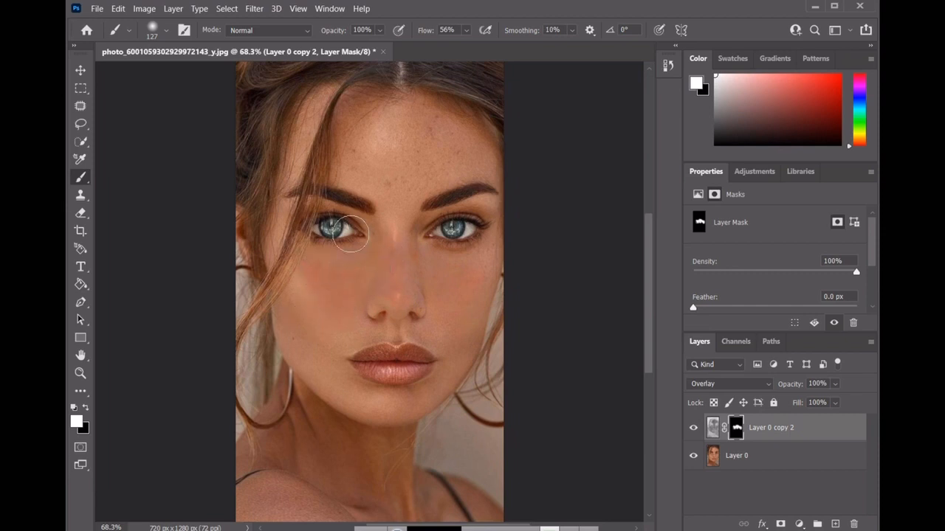
pyautogui.moveTo(387, 191)
pyautogui.mouseDown()
pyautogui.moveTo(407, 181)
pyautogui.moveTo(392, 182)
pyautogui.mouseUp()
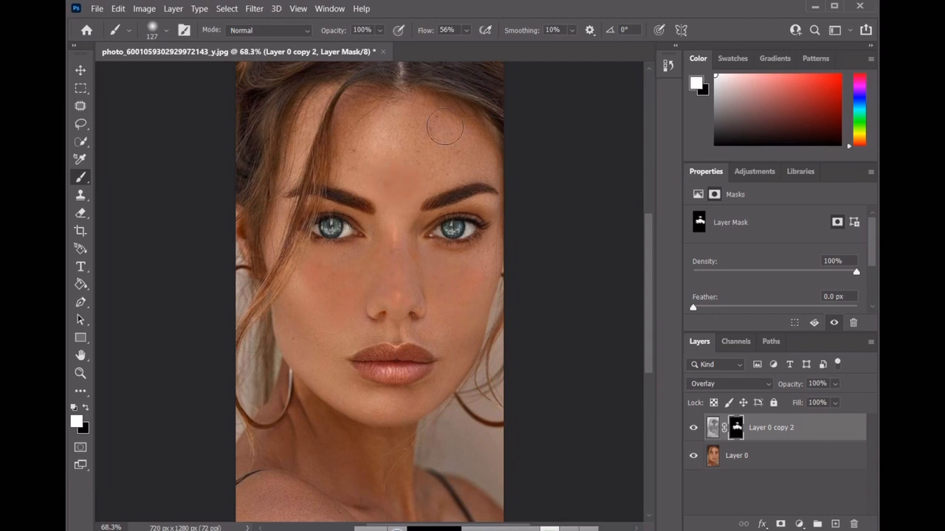
pyautogui.moveTo(439, 138)
pyautogui.mouseDown()
pyautogui.moveTo(367, 143)
pyautogui.moveTo(365, 170)
pyautogui.moveTo(360, 138)
pyautogui.moveTo(372, 157)
pyautogui.moveTo(426, 166)
pyautogui.moveTo(459, 149)
pyautogui.moveTo(441, 163)
pyautogui.moveTo(479, 154)
pyautogui.moveTo(413, 184)
pyautogui.moveTo(391, 182)
pyautogui.moveTo(397, 191)
pyautogui.moveTo(383, 181)
pyautogui.moveTo(393, 191)
pyautogui.moveTo(450, 145)
pyautogui.moveTo(446, 119)
pyautogui.moveTo(415, 189)
pyautogui.mouseUp()
pyautogui.moveTo(398, 253)
pyautogui.mouseDown()
pyautogui.moveTo(374, 286)
pyautogui.moveTo(353, 305)
pyautogui.moveTo(330, 307)
pyautogui.moveTo(320, 332)
pyautogui.mouseUp()
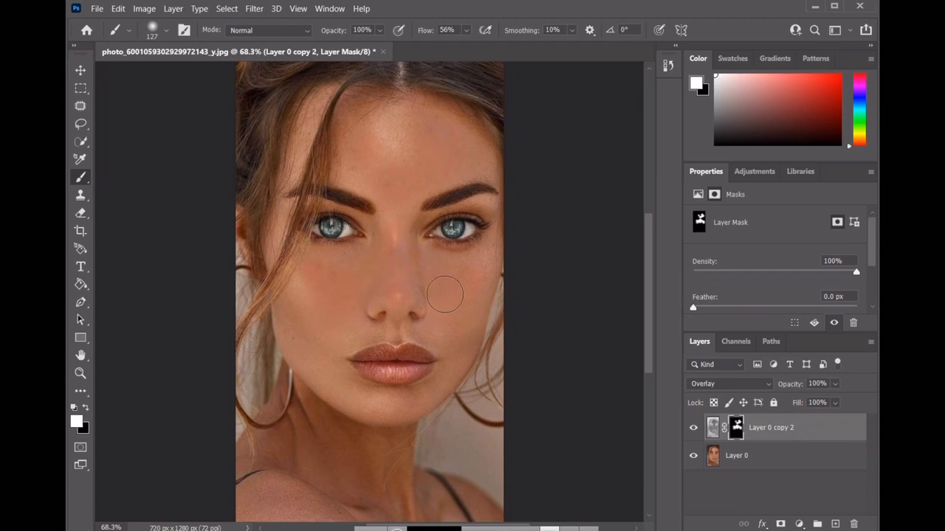
pyautogui.moveTo(446, 295)
pyautogui.mouseDown()
pyautogui.moveTo(423, 263)
pyautogui.moveTo(394, 252)
pyautogui.moveTo(369, 268)
pyautogui.moveTo(329, 329)
pyautogui.moveTo(299, 336)
pyautogui.moveTo(305, 342)
pyautogui.moveTo(293, 337)
pyautogui.moveTo(305, 344)
pyautogui.moveTo(287, 322)
pyautogui.moveTo(315, 346)
pyautogui.moveTo(462, 325)
pyautogui.moveTo(470, 296)
pyautogui.moveTo(395, 249)
pyautogui.mouseUp()
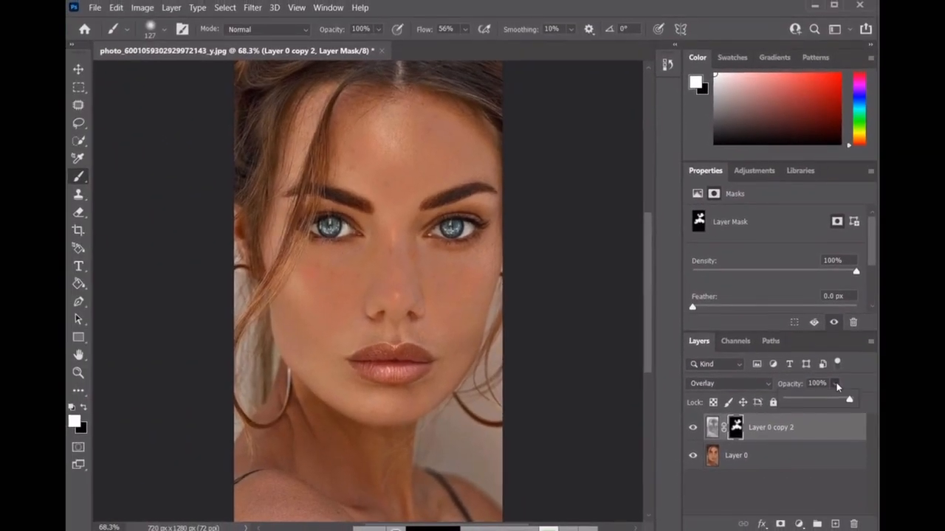
# Step: Reduce the opacity of Layer 0 copy 2 to 90% and switch to the Move tool
pyautogui.click(833, 378)
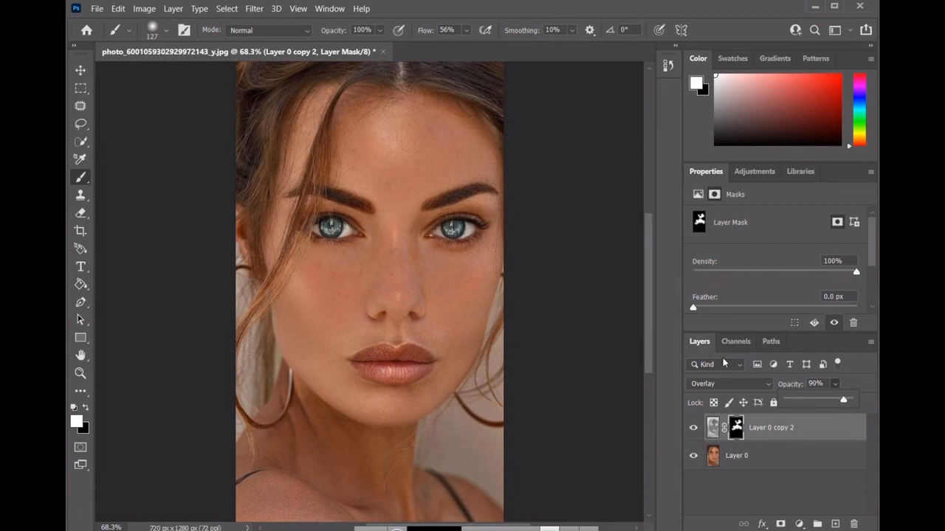
pyautogui.click(87, 71)
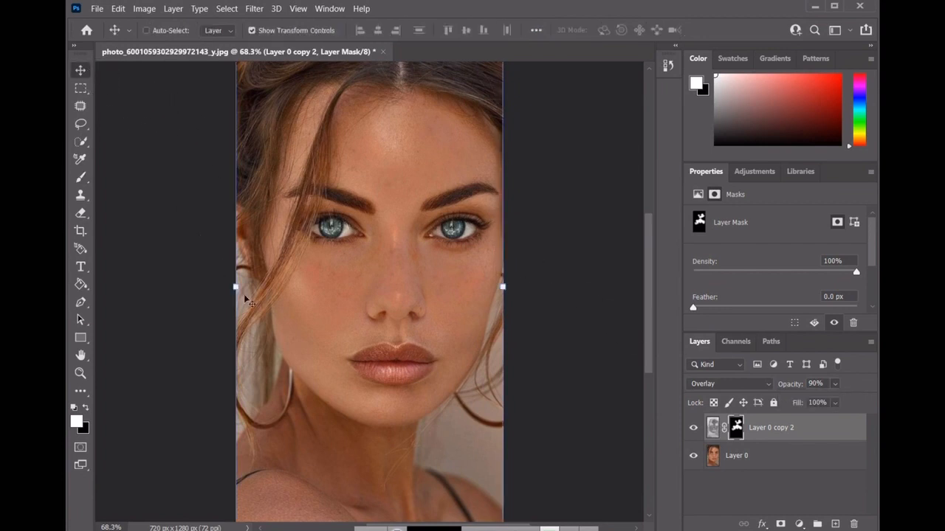